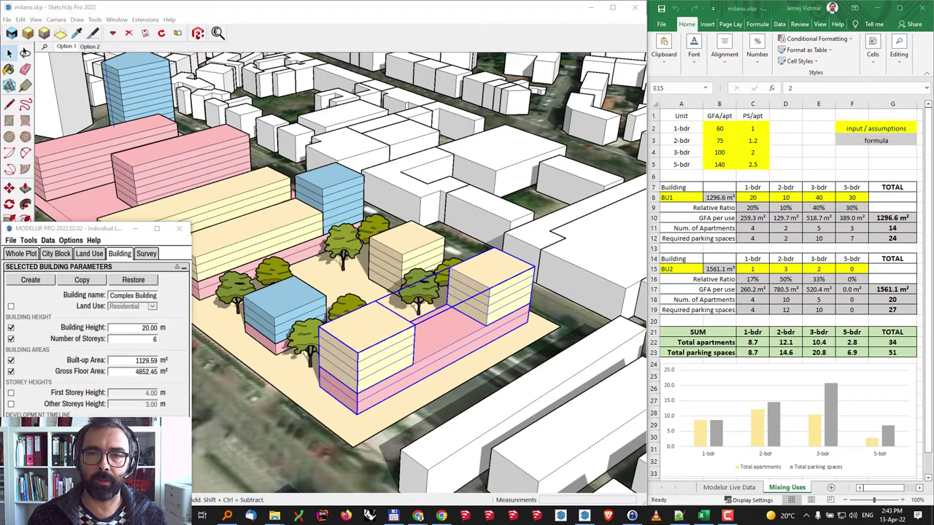
left_click(131, 295)
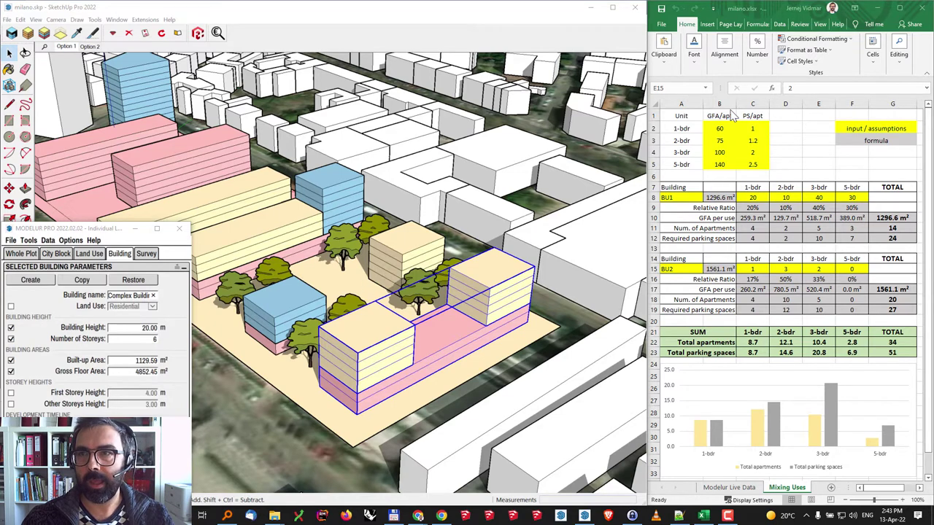
left_click(717, 7)
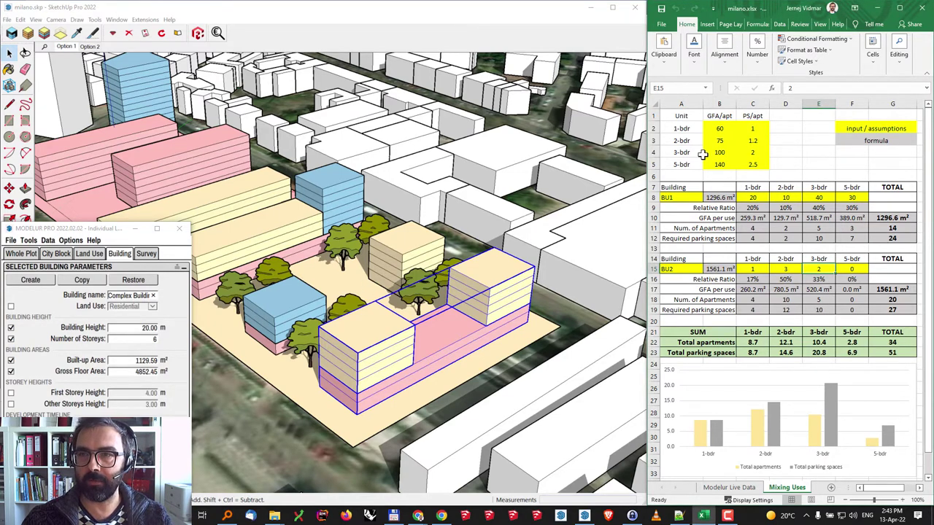
left_click_drag(685, 131, 686, 163)
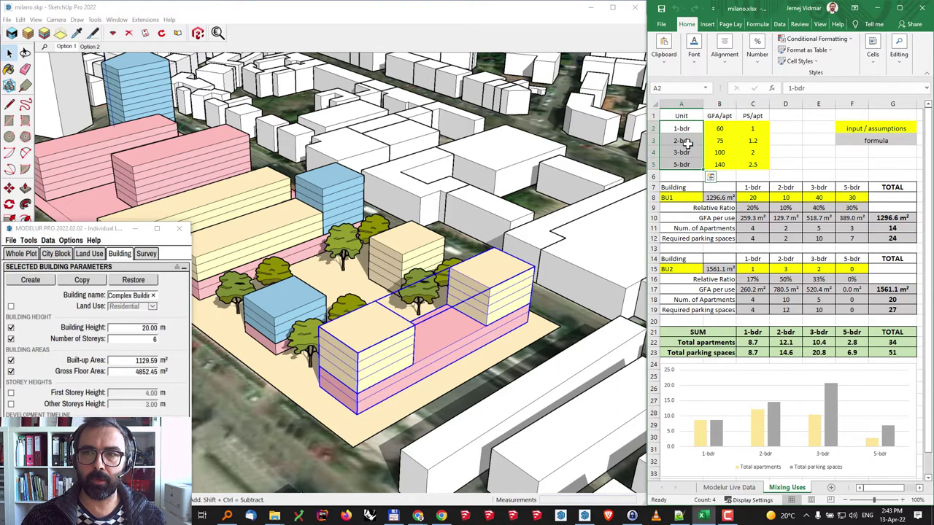
left_click(683, 140)
left_click_drag(723, 128, 720, 168)
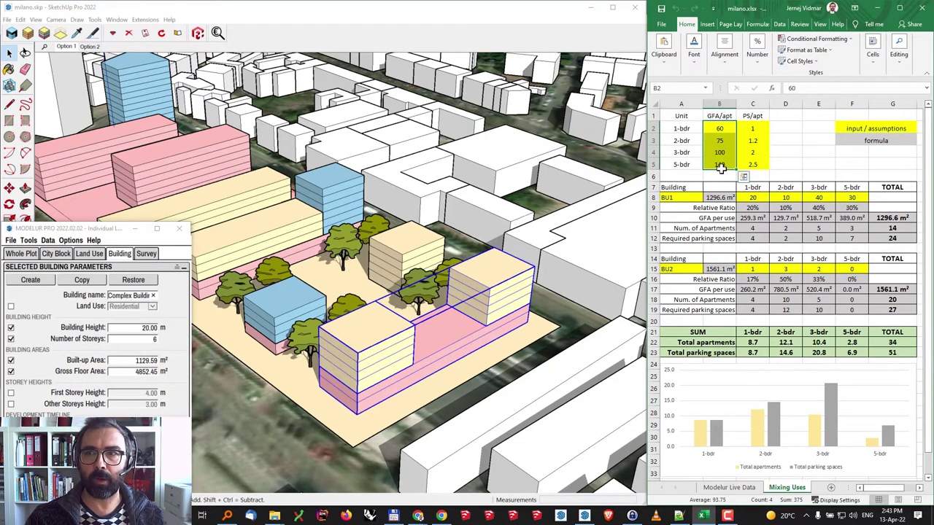
left_click_drag(757, 128, 758, 166)
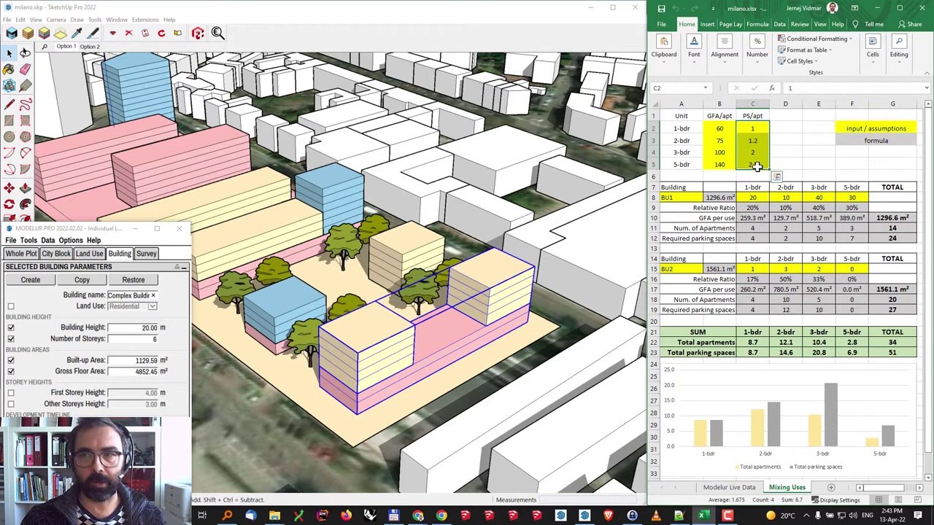
left_click(679, 197)
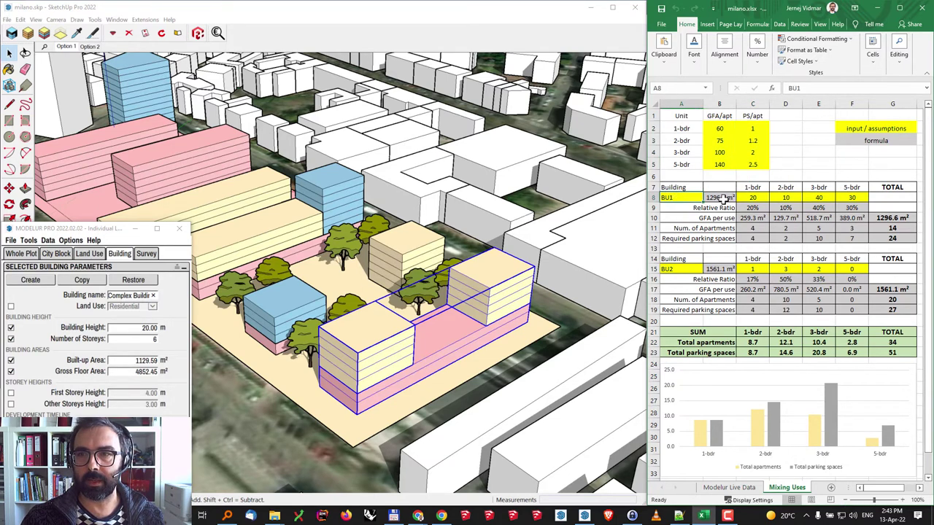
left_click(719, 198)
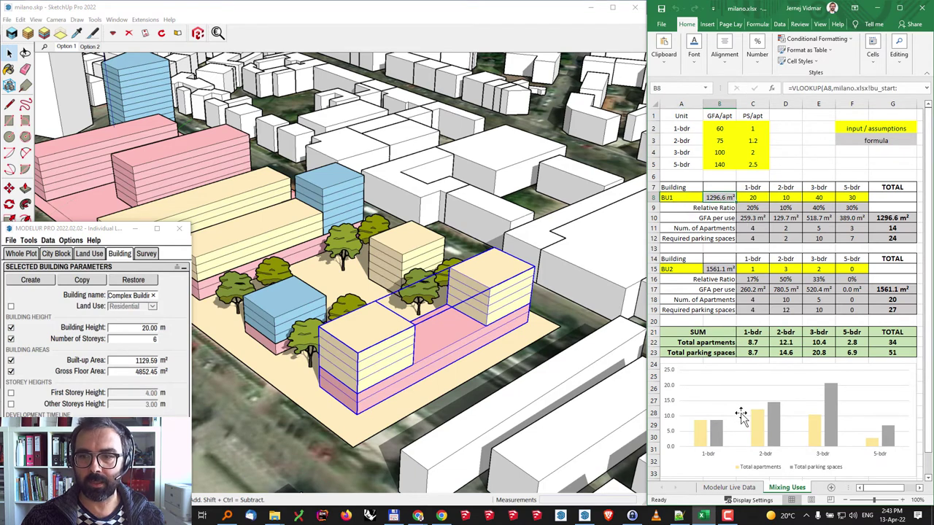
- Check BU2's 1561.05 m² figures on the Modelur Live Data sheet, then return to Mixing Uses
left_click(728, 487)
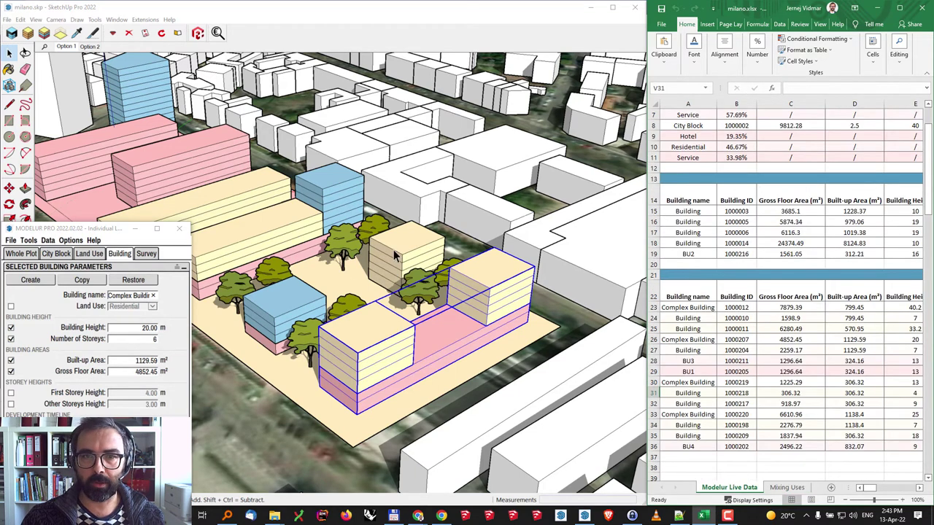
left_click(420, 259)
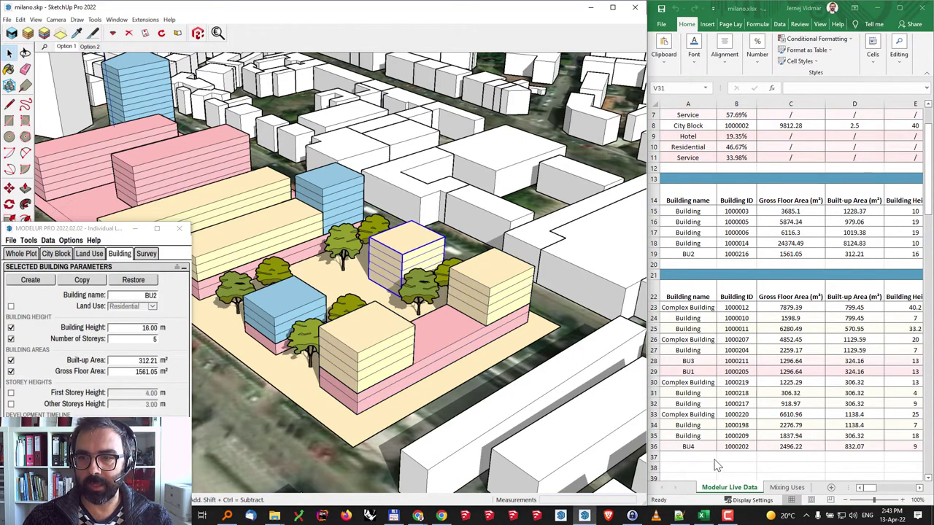
left_click(786, 487)
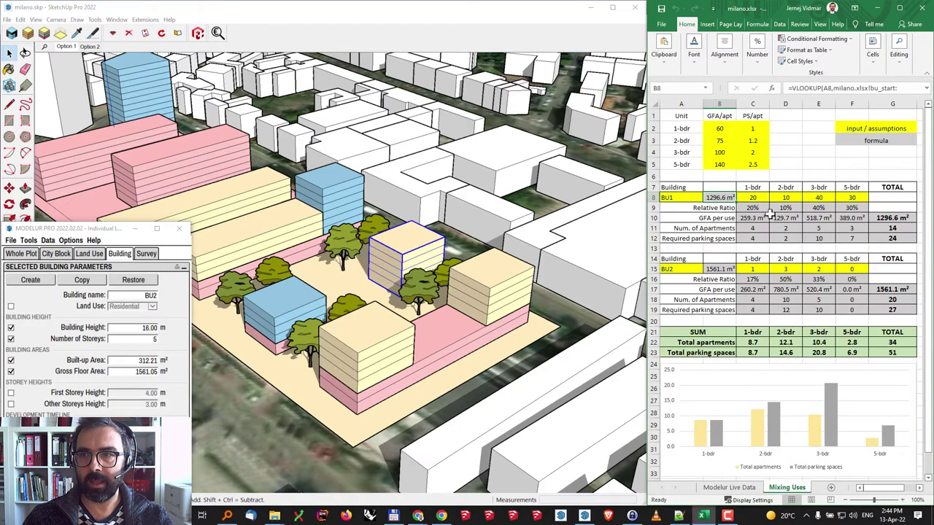
left_click(403, 250)
left_click(131, 297)
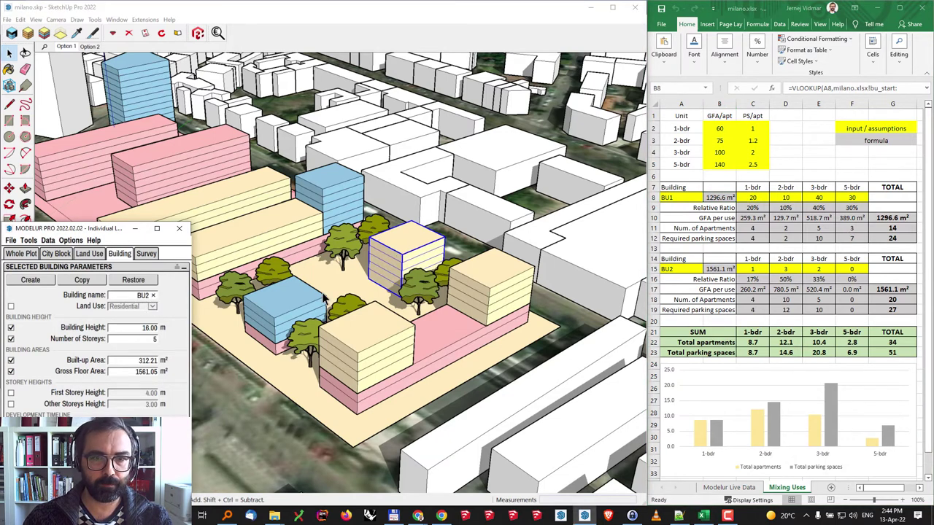
- Scale BU2 up to 25 m and 8 storeys, reverting a trial sideways stretch, and check Excel
left_click(416, 247)
key("s")
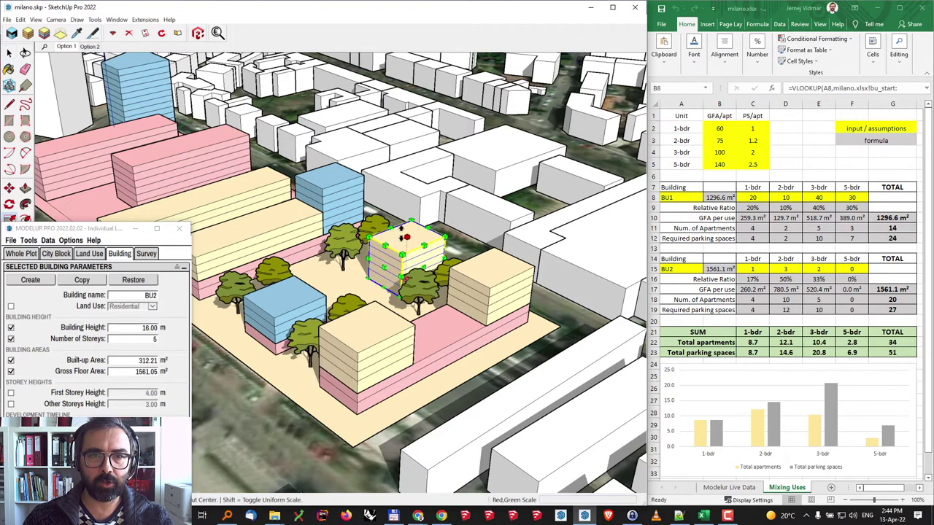
left_click_drag(402, 235, 408, 209)
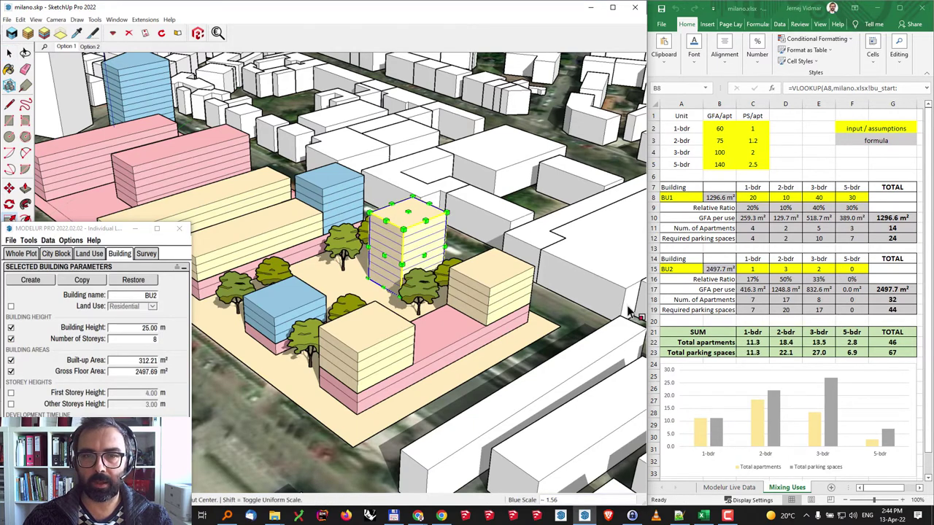
left_click_drag(385, 254, 374, 301)
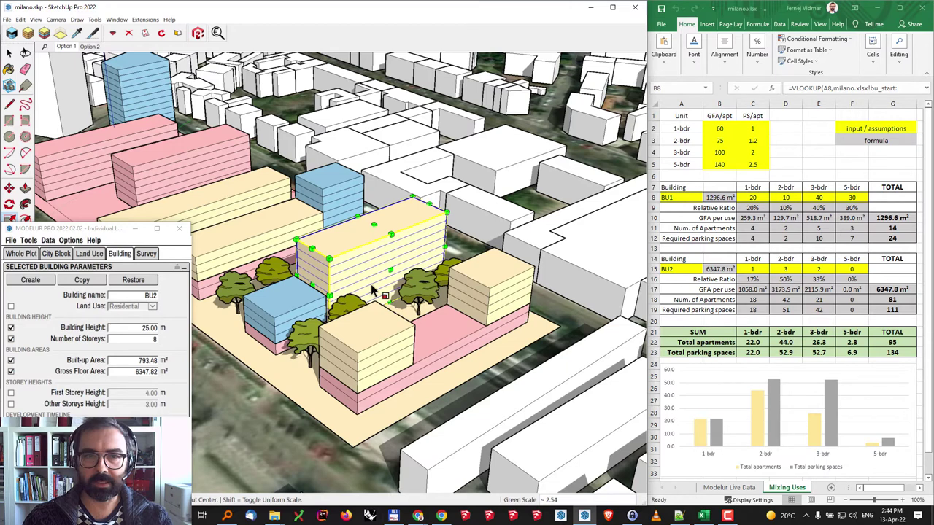
left_click_drag(315, 284, 449, 269)
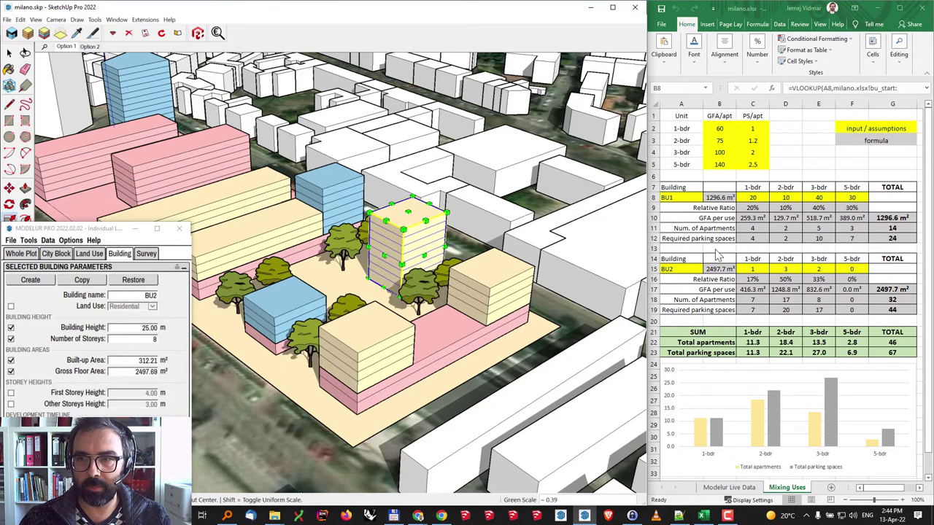
left_click(719, 200)
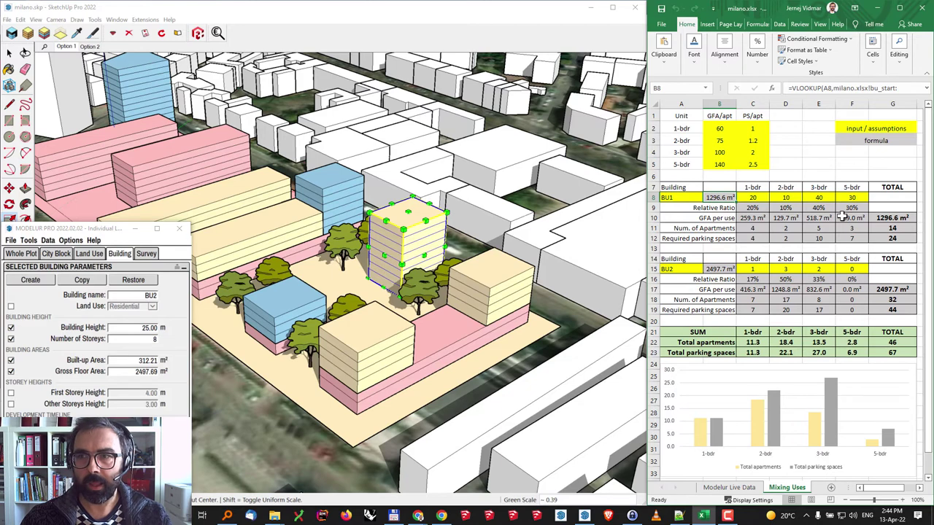
left_click(851, 270)
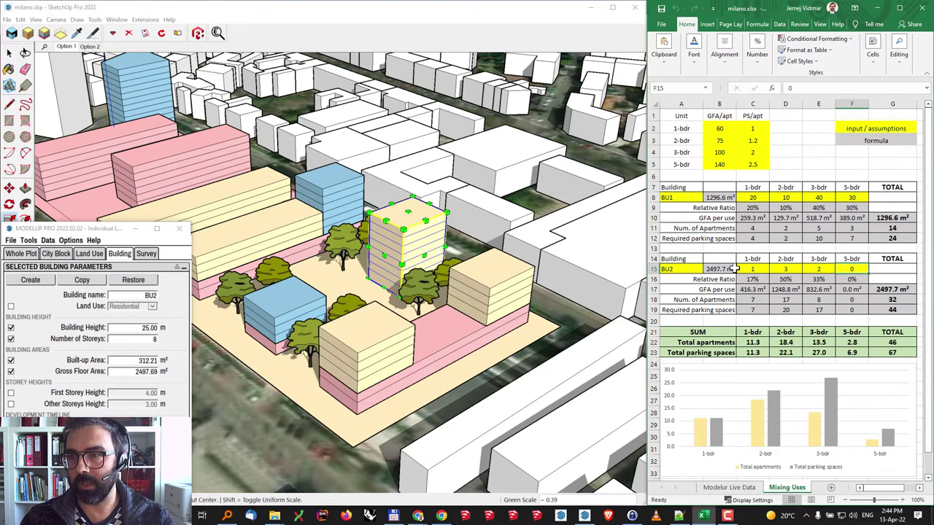
- Set BU2's 5-bdr share to 4 and review the updated ratios, counts and chart
left_click_drag(747, 270, 839, 270)
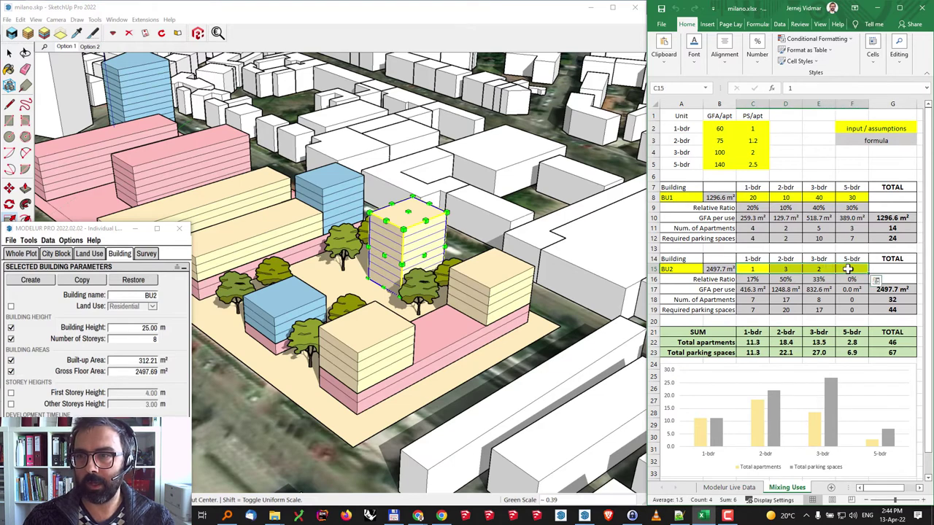
left_click(839, 270)
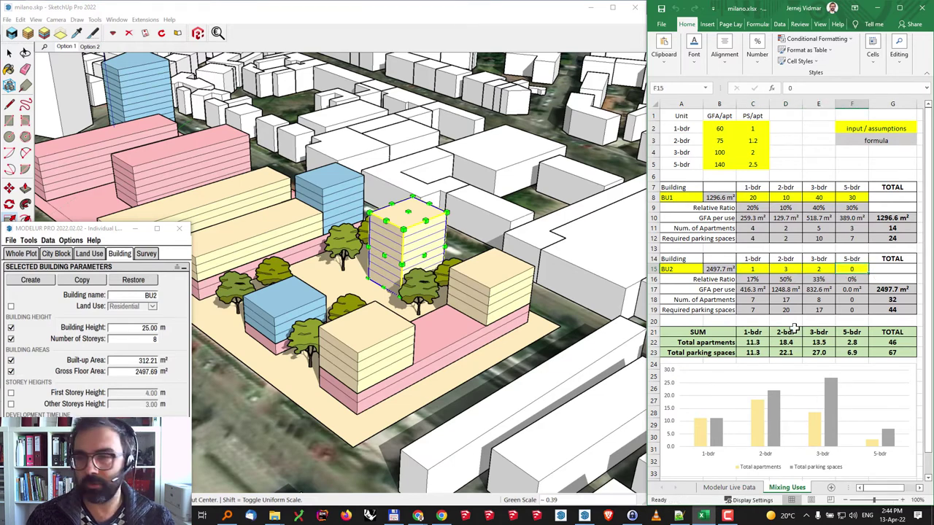
type("4")
key("Return")
left_click_drag(753, 279, 850, 282)
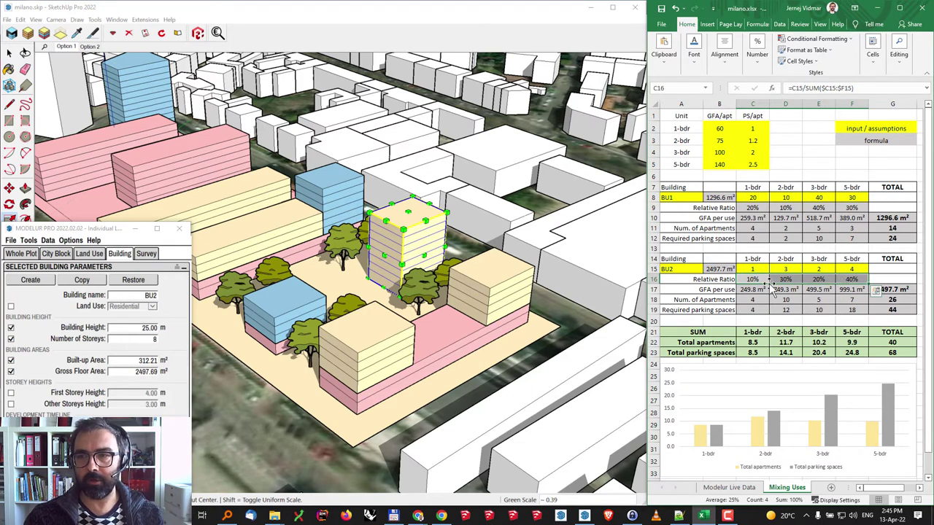
left_click_drag(752, 300, 848, 310)
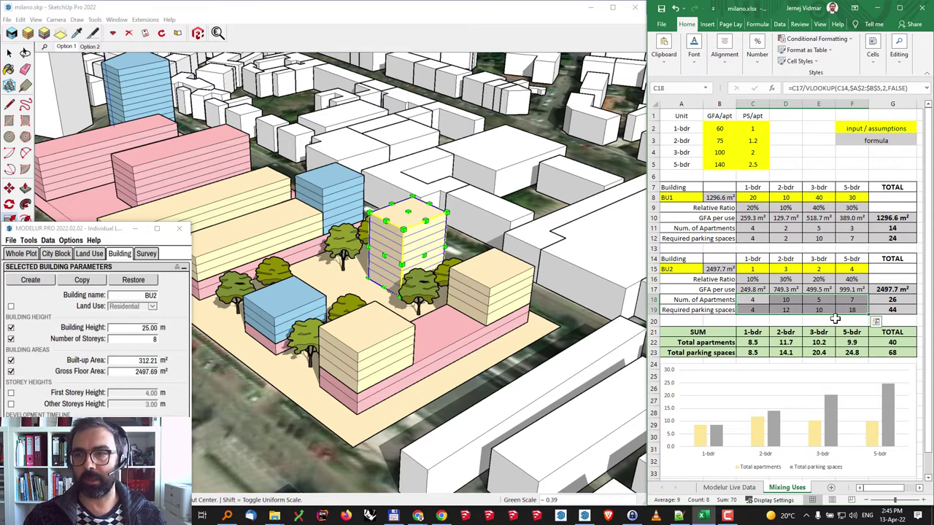
left_click(843, 392)
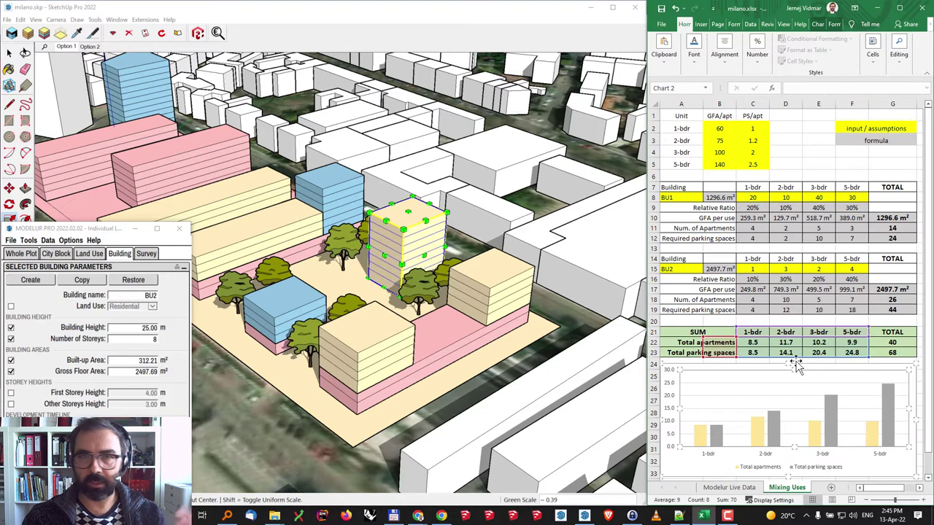
- Set BU2's 3-bdr share to 0, removing its 3-bedroom apartments
left_click(859, 271)
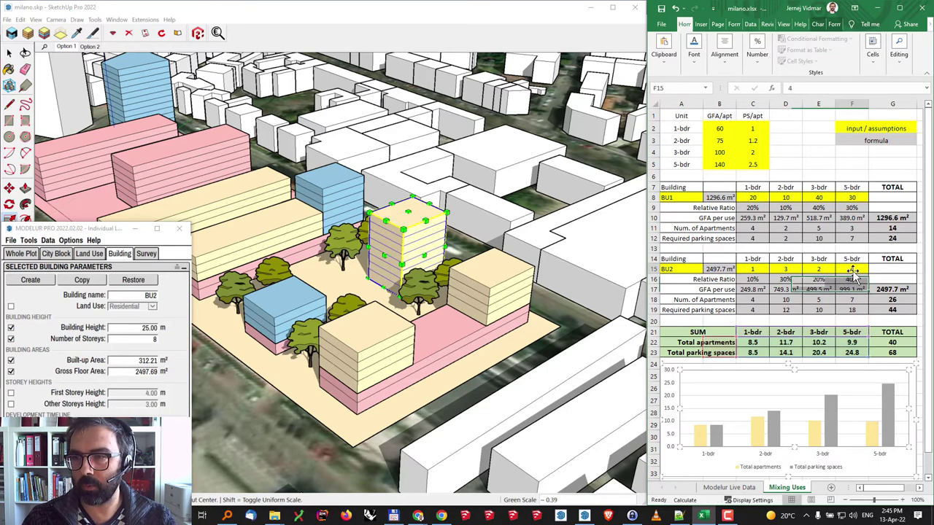
left_click(824, 270)
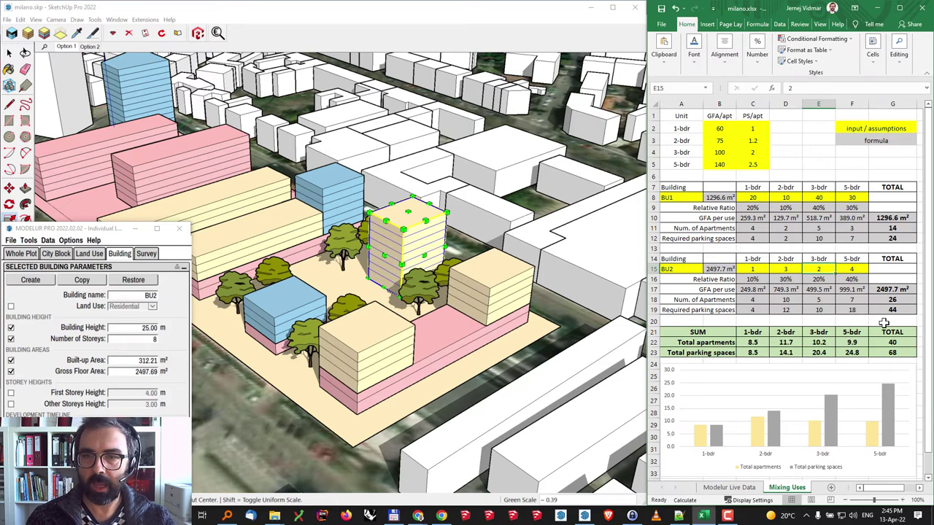
type("0")
key("Return")
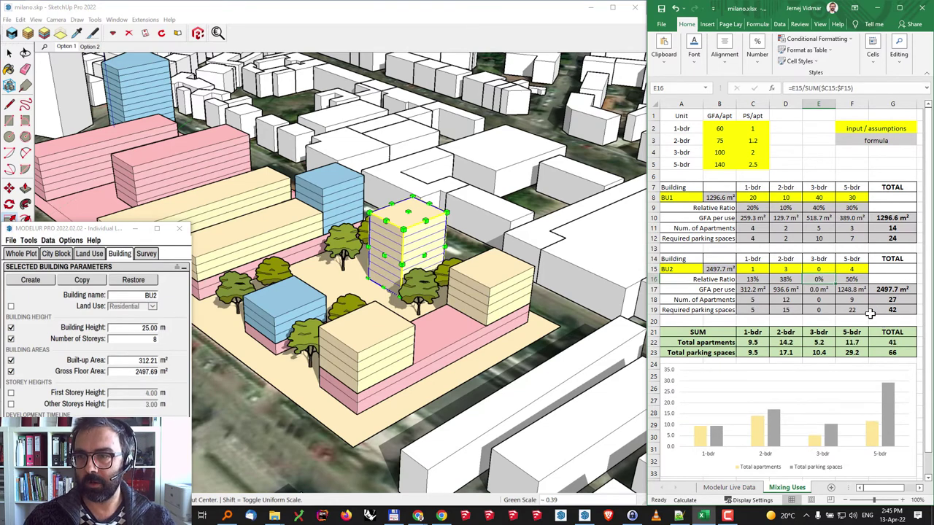
- Scale BU2 down to 10 m and 3 storeys, then select the Complex Building
left_click(406, 222)
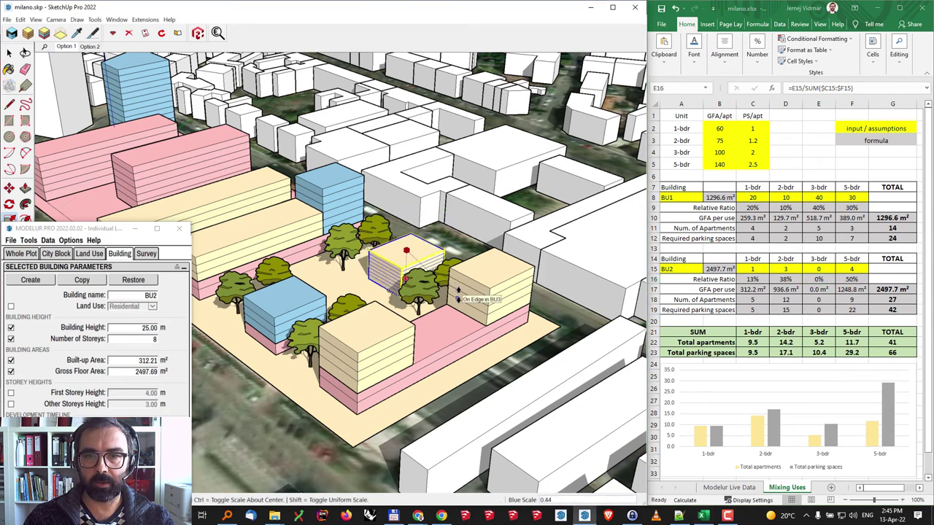
left_click(458, 297)
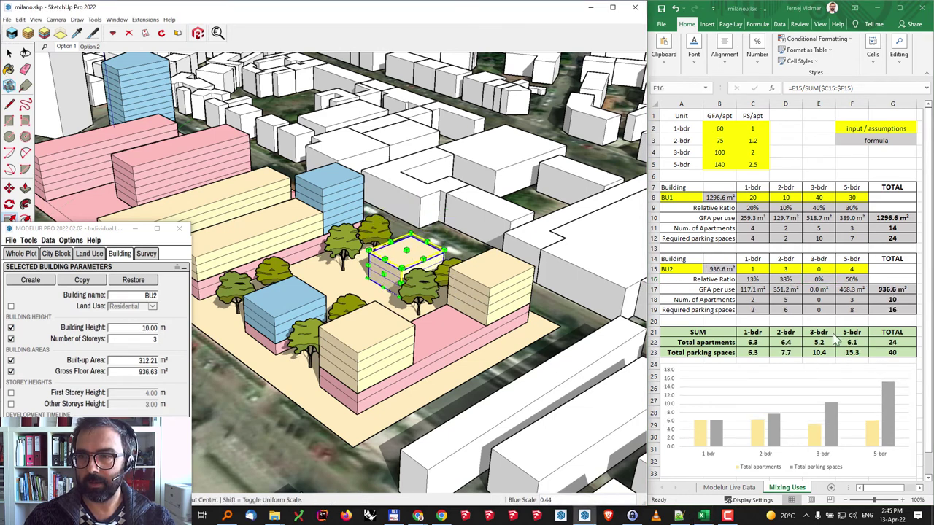
key("space")
left_click(393, 343)
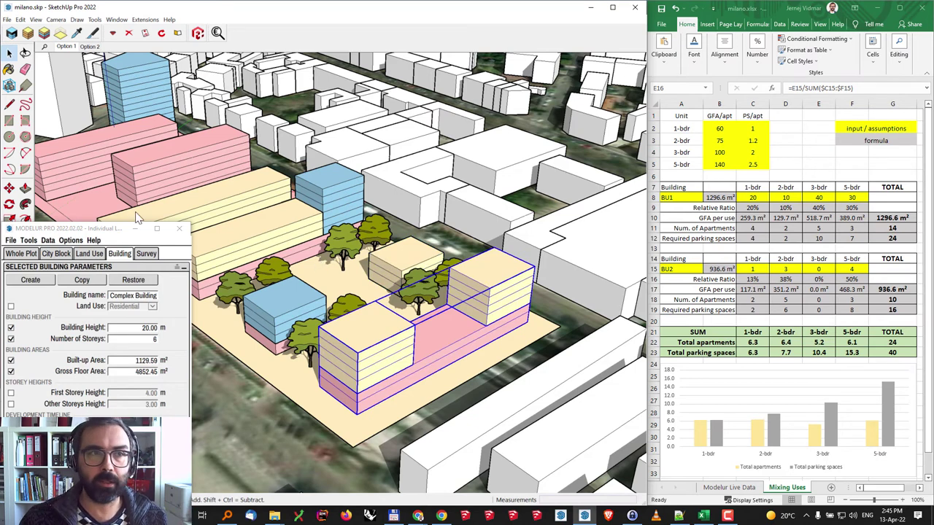
- Switch to the Option 2 scene, enter the building group and select the yellow BU1 block
left_click(89, 46)
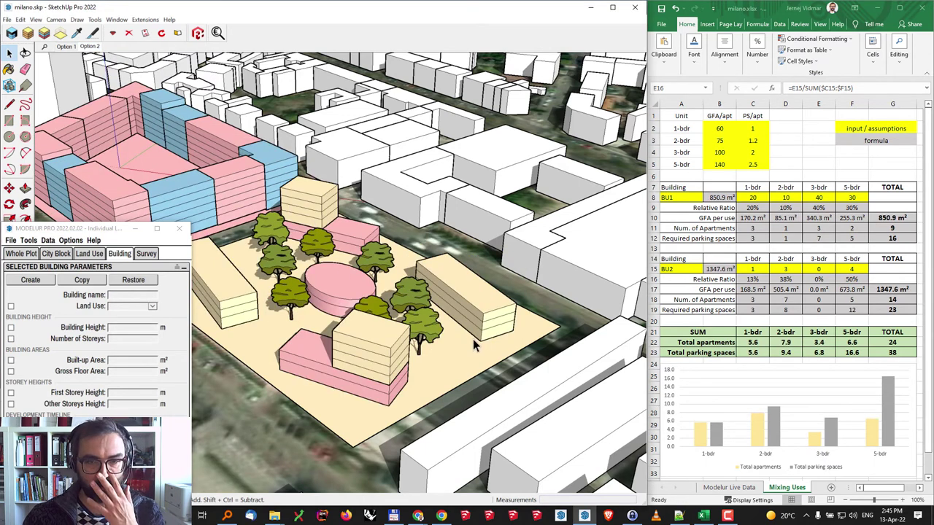
double_click(363, 365)
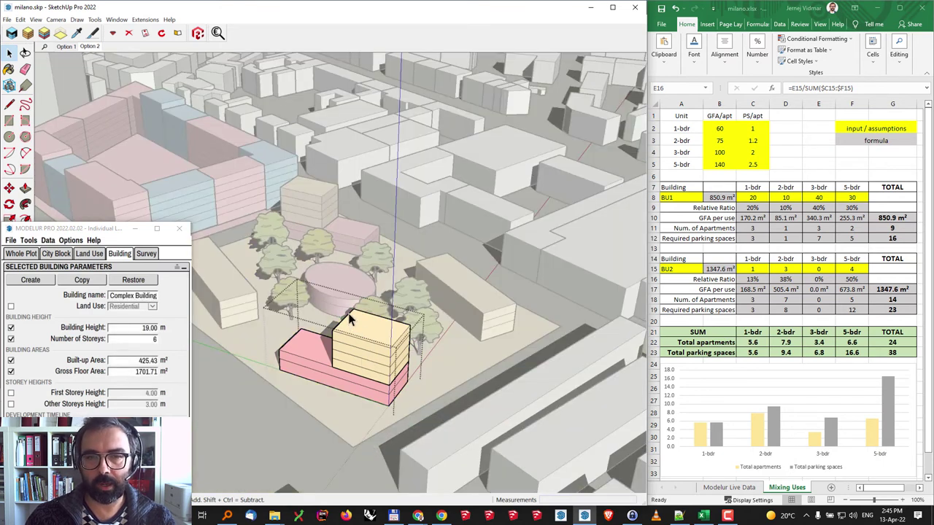
left_click(363, 356)
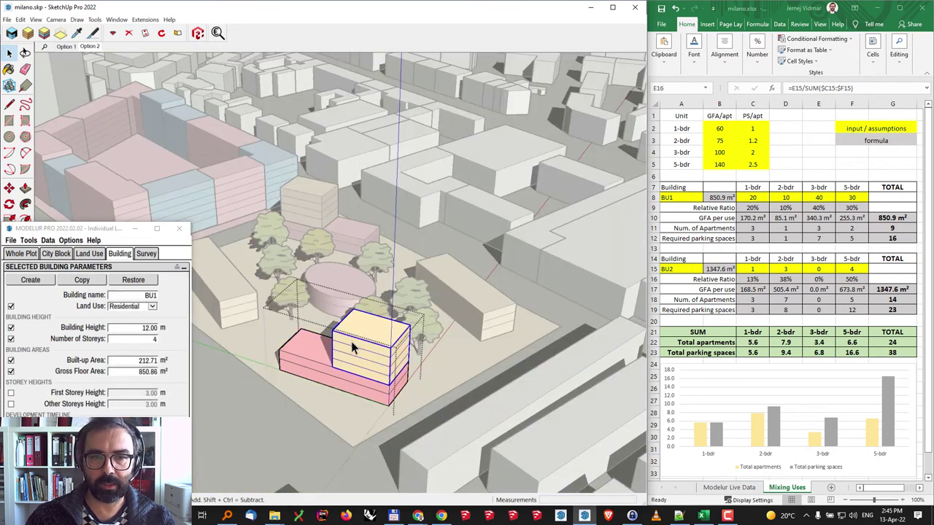
- Scale BU1 by 2.00 along the green axis and raise it to 18 m, 6 storeys
key("s")
left_click_drag(340, 336, 283, 353)
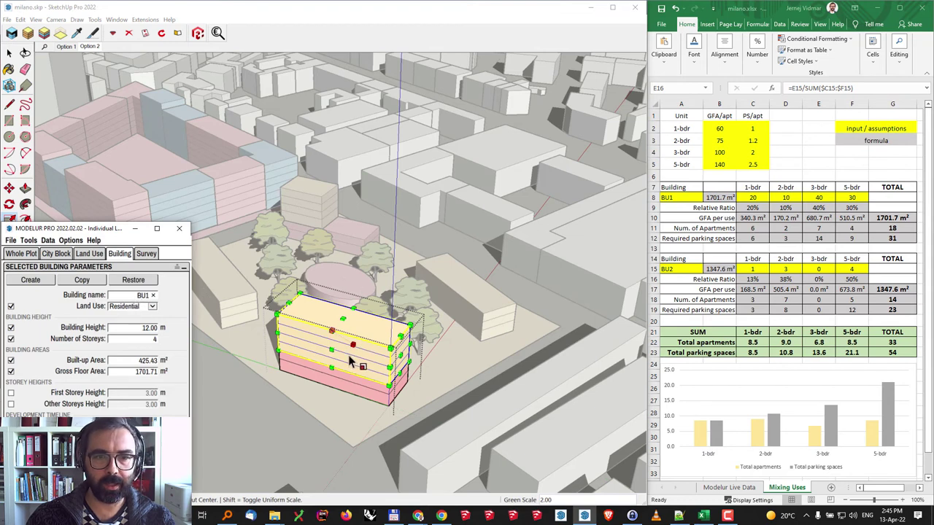
left_click_drag(343, 319, 345, 281)
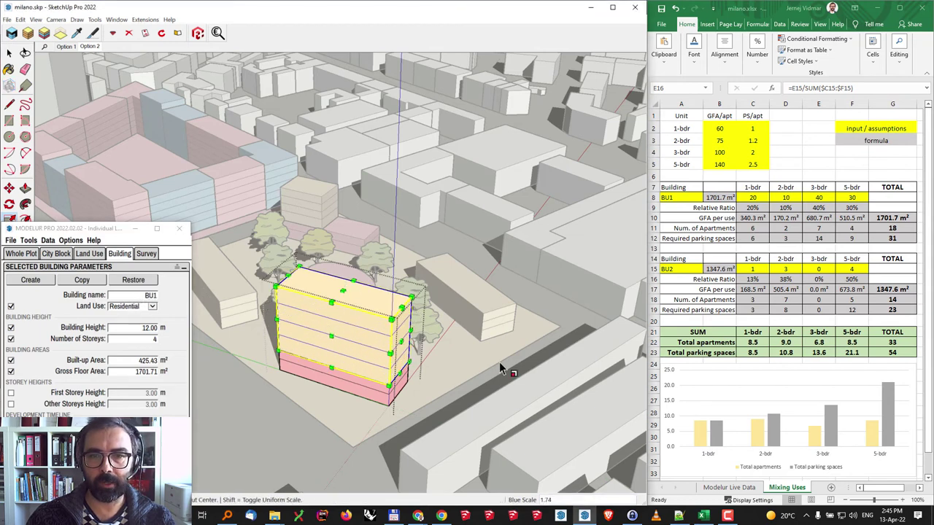